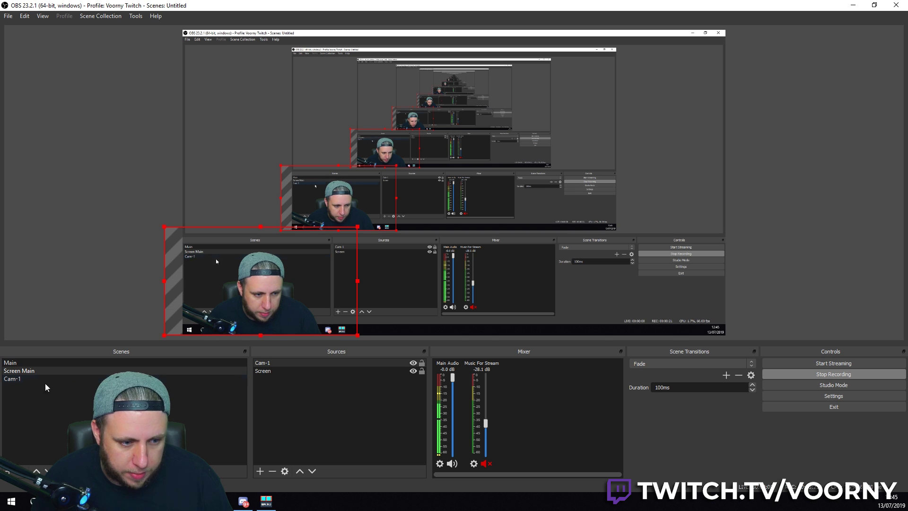
Cycle through the Cam-1, Main and Screen Main scenes, ending back on Cam-1.
{"action": "left_click", "coordinate": [30, 380]}
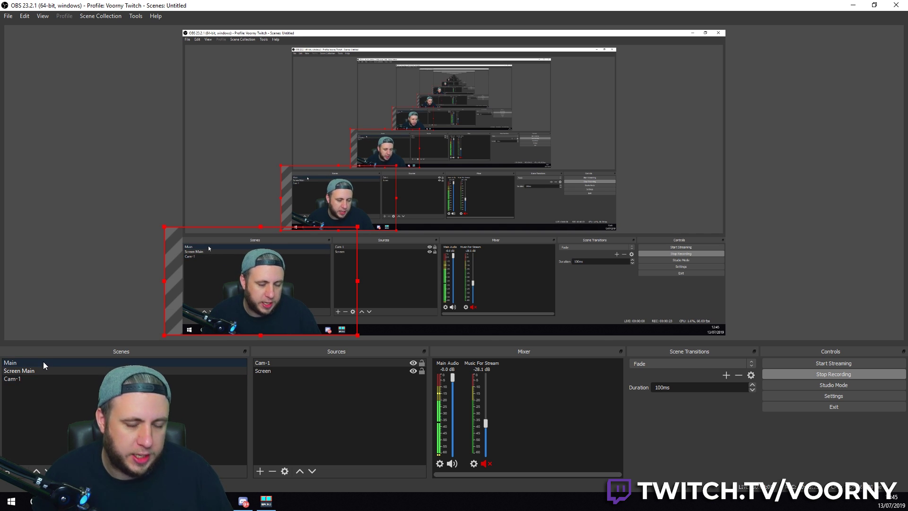
{"action": "left_click", "coordinate": [43, 361]}
{"action": "left_click", "coordinate": [18, 373]}
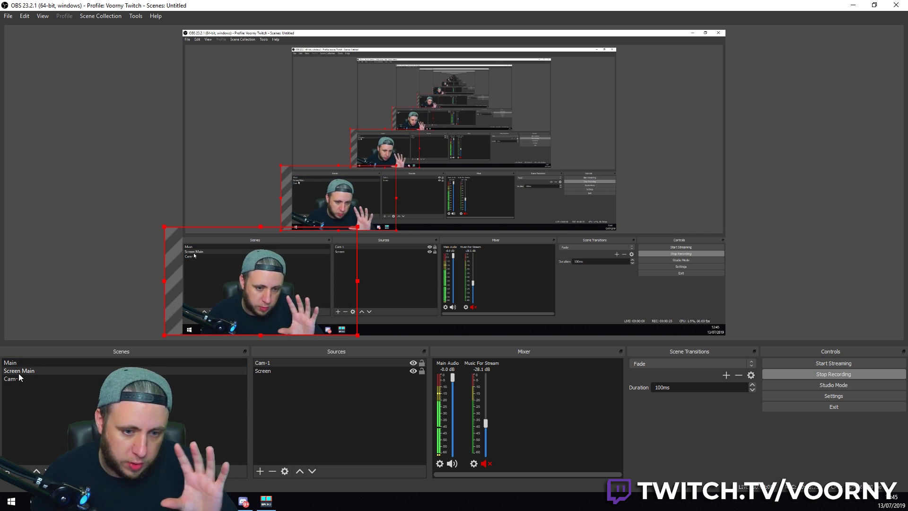
{"action": "left_click", "coordinate": [19, 380]}
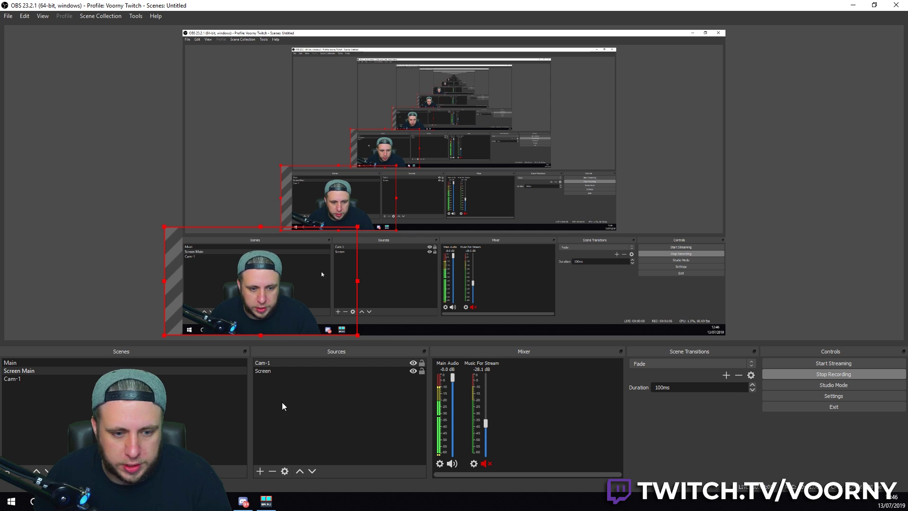
Hide the Cam-1 webcam overlay in Screen Main and turn on Studio Mode.
{"action": "left_click", "coordinate": [419, 368]}
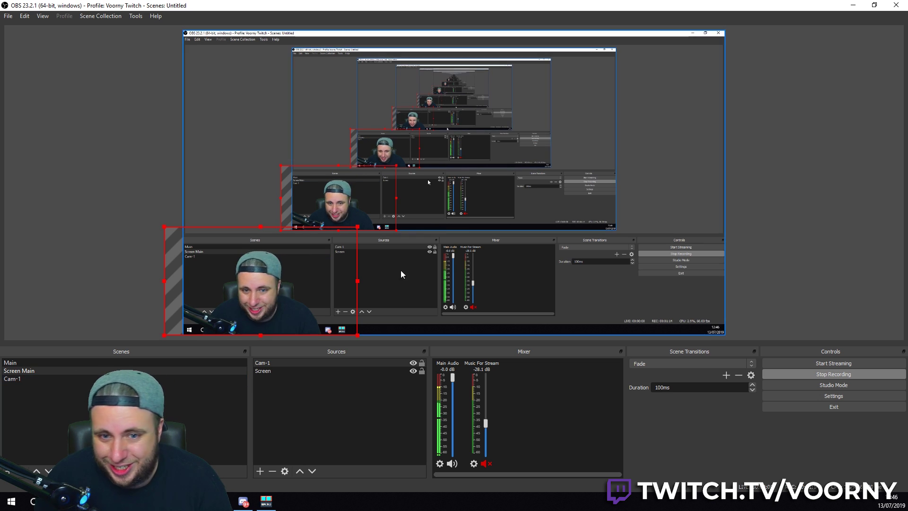
{"action": "left_click", "coordinate": [413, 363]}
{"action": "left_click", "coordinate": [832, 386]}
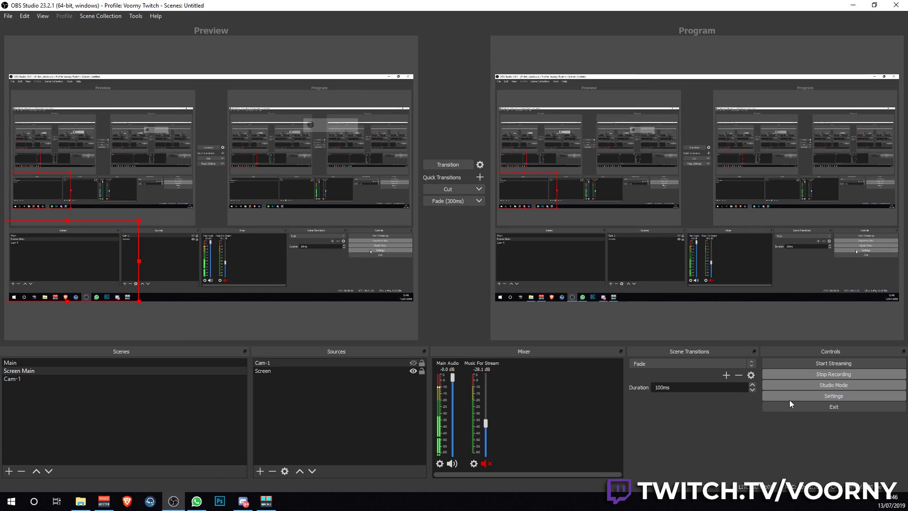
Preview the Cam-1 scene, then start a new scene from the Scenes list's Add option.
{"action": "left_click", "coordinate": [17, 381]}
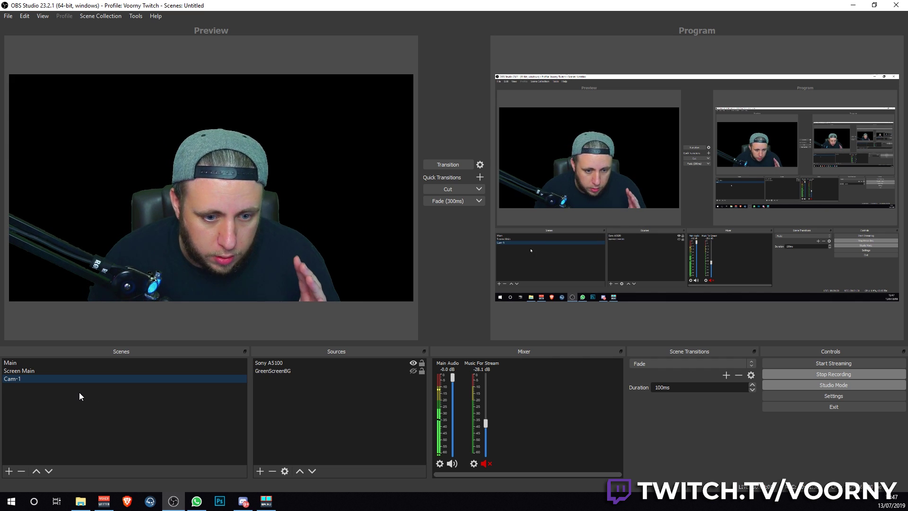
{"action": "left_click", "coordinate": [317, 363]}
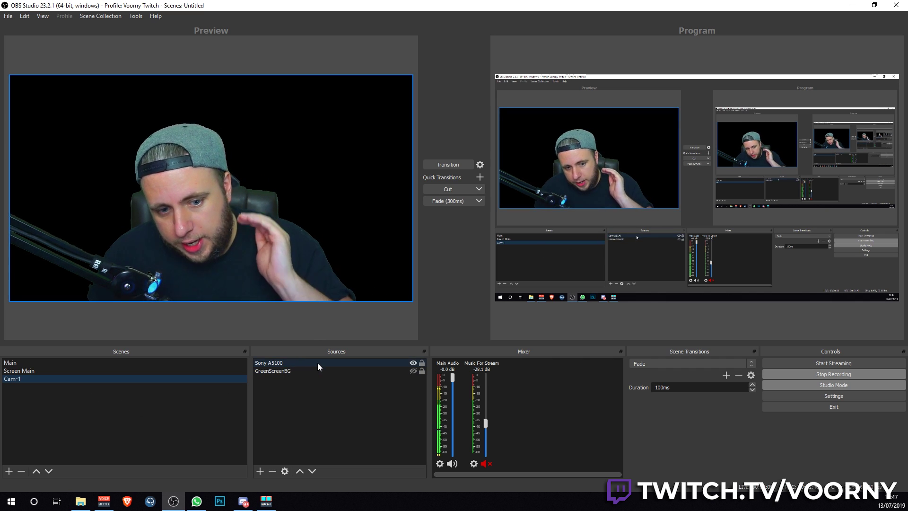
{"action": "left_click", "coordinate": [37, 417]}
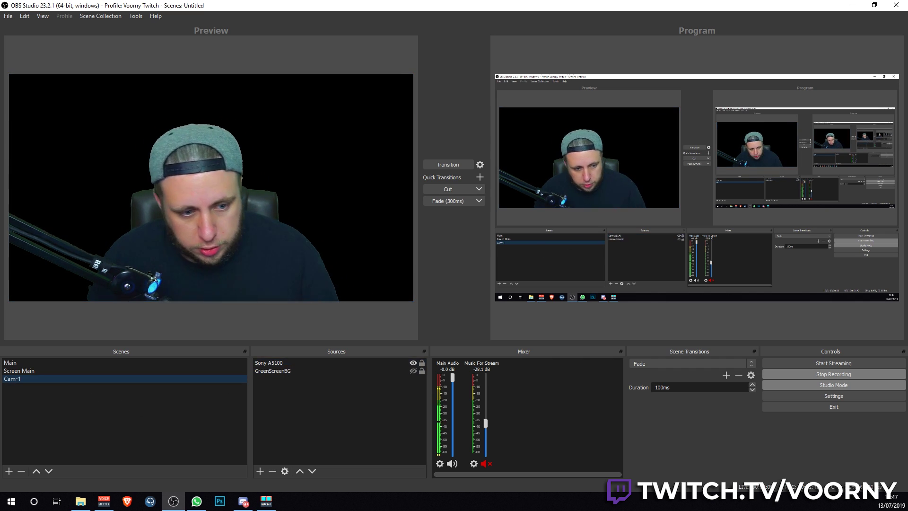
{"action": "right_click", "coordinate": [34, 419]}
{"action": "left_click", "coordinate": [63, 423]}
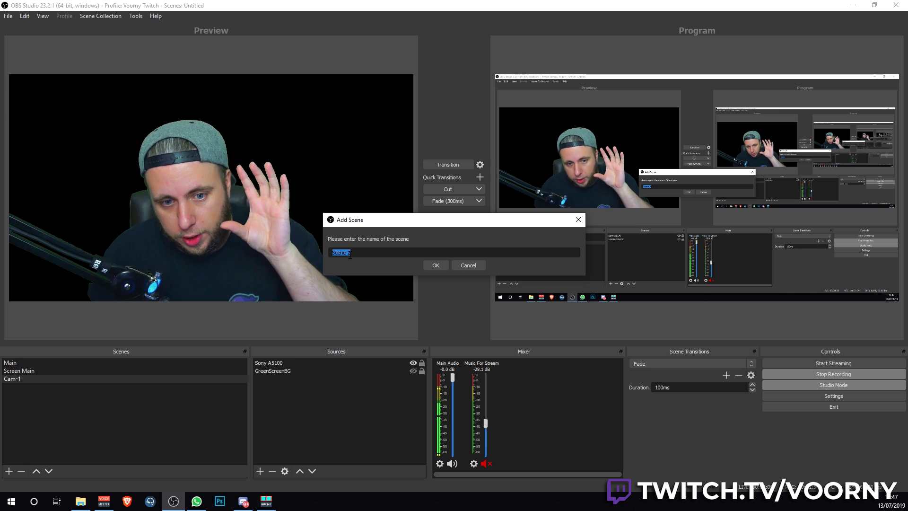
Cancel the Add Scene dialog and dismiss the Sources Add menu without adding a source.
{"action": "left_click", "coordinate": [438, 266]}
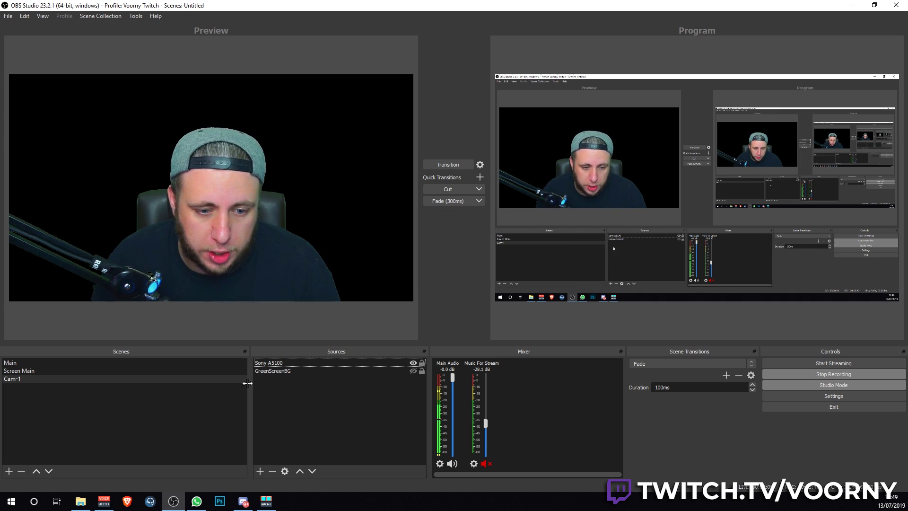
{"action": "right_click", "coordinate": [304, 397]}
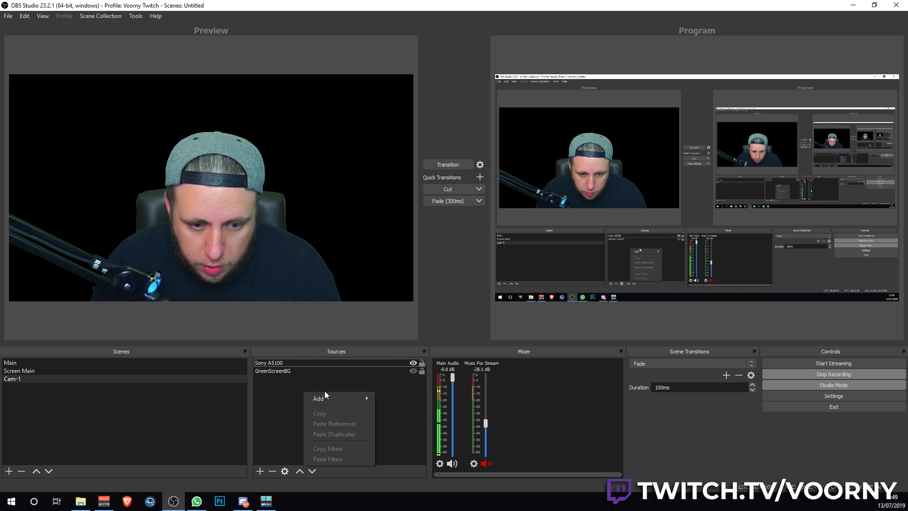
{"action": "mouse_move", "coordinate": [323, 398]}
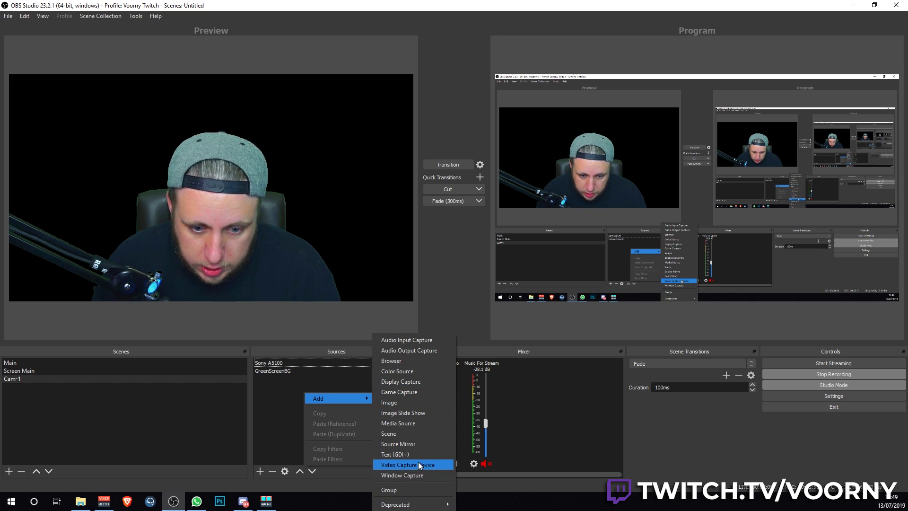
{"action": "left_click", "coordinate": [279, 417]}
{"action": "left_click", "coordinate": [306, 364]}
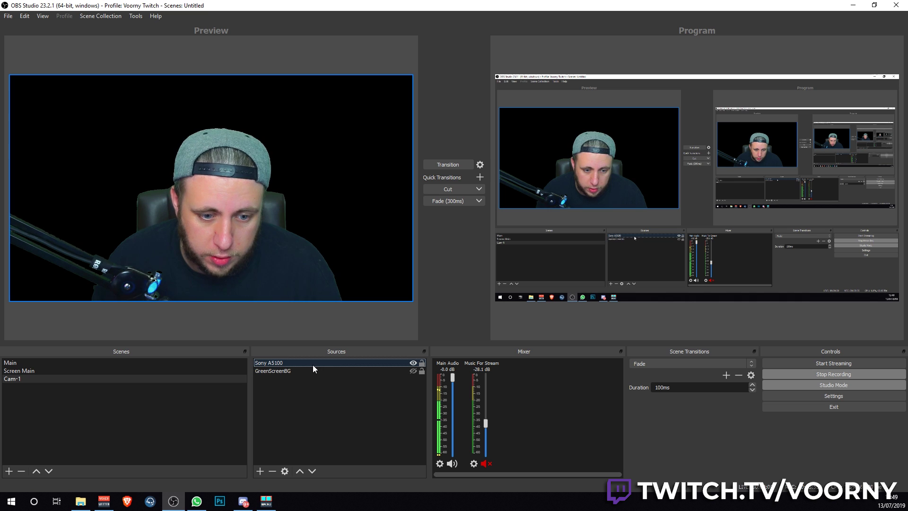
{"action": "left_click", "coordinate": [328, 411]}
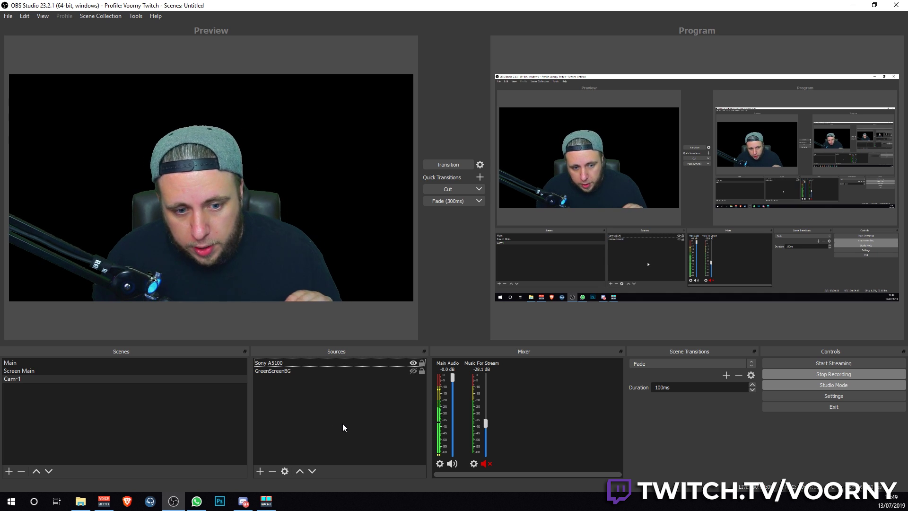
{"action": "left_click", "coordinate": [414, 373]}
{"action": "left_click", "coordinate": [413, 372]}
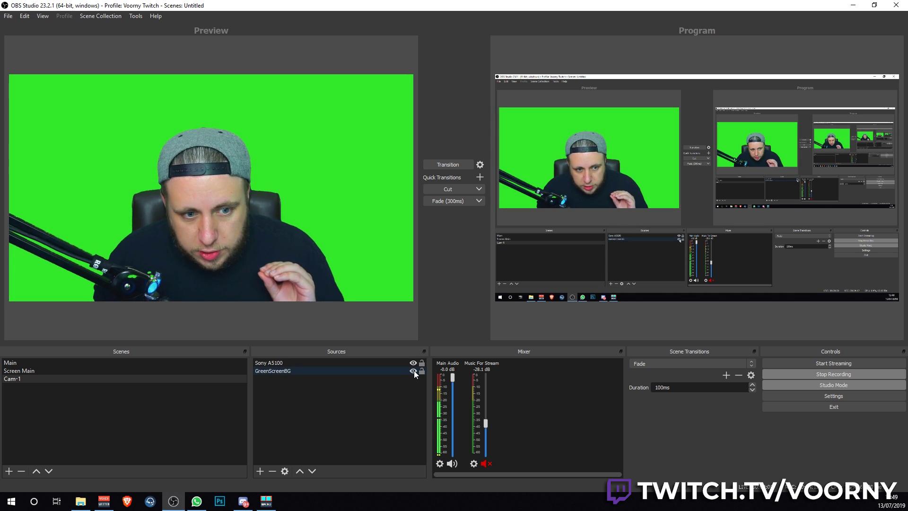
{"action": "left_click", "coordinate": [413, 371]}
{"action": "left_click", "coordinate": [414, 371]}
{"action": "left_click", "coordinate": [414, 373]}
{"action": "left_click", "coordinate": [413, 372]}
{"action": "left_click", "coordinate": [412, 372]}
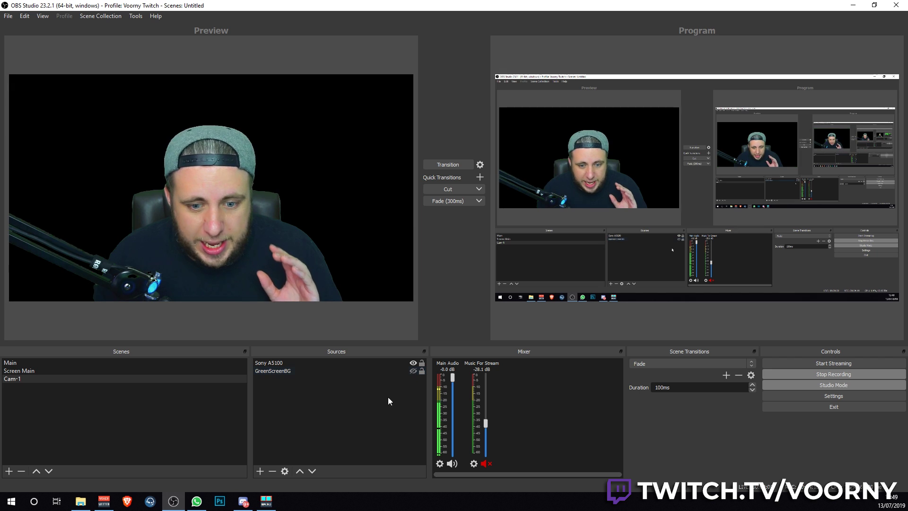
{"action": "right_click", "coordinate": [343, 409]}
{"action": "mouse_move", "coordinate": [363, 415]}
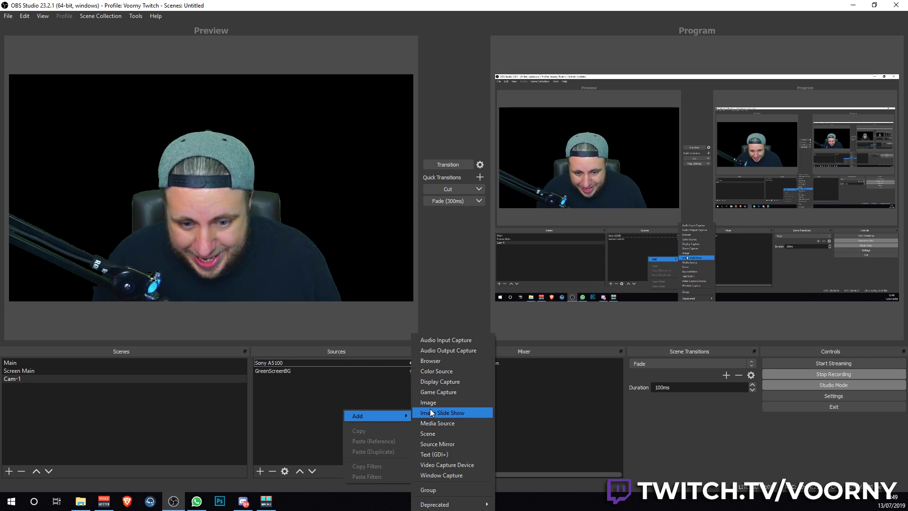
{"action": "left_click", "coordinate": [328, 393]}
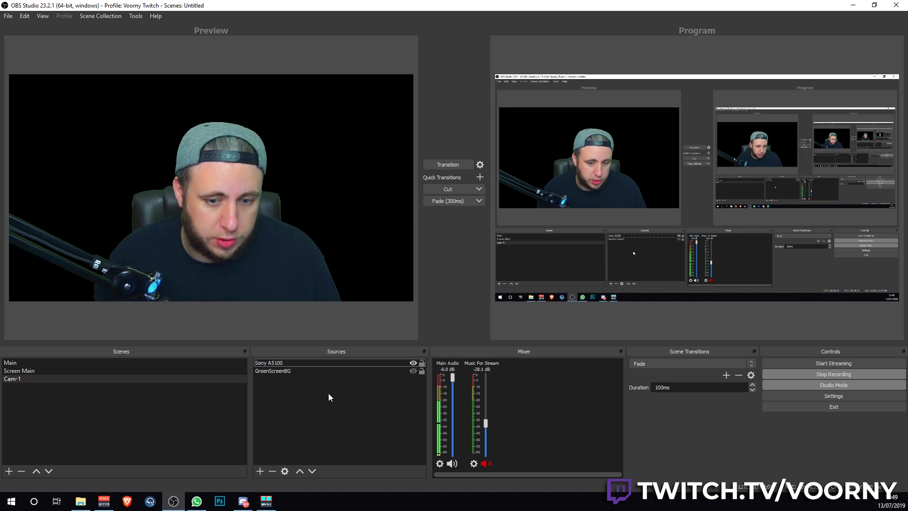
{"action": "left_click", "coordinate": [413, 372]}
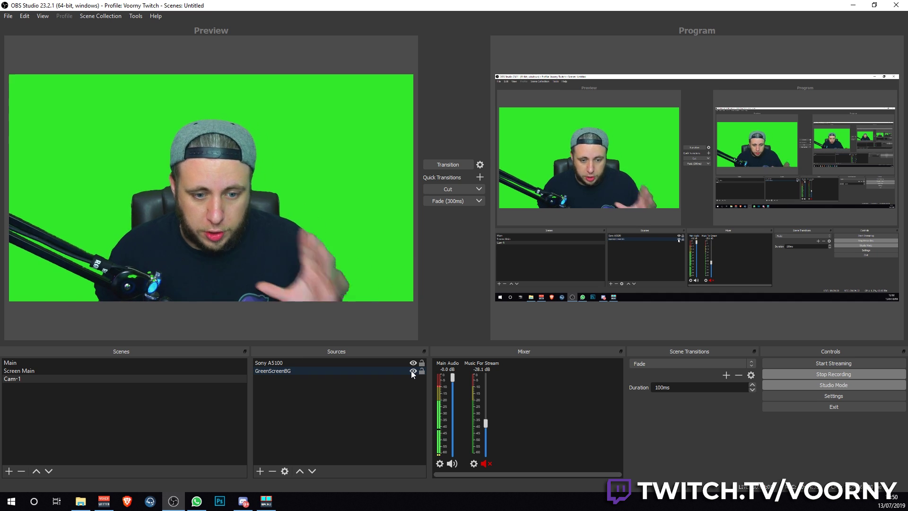
{"action": "left_click", "coordinate": [413, 372]}
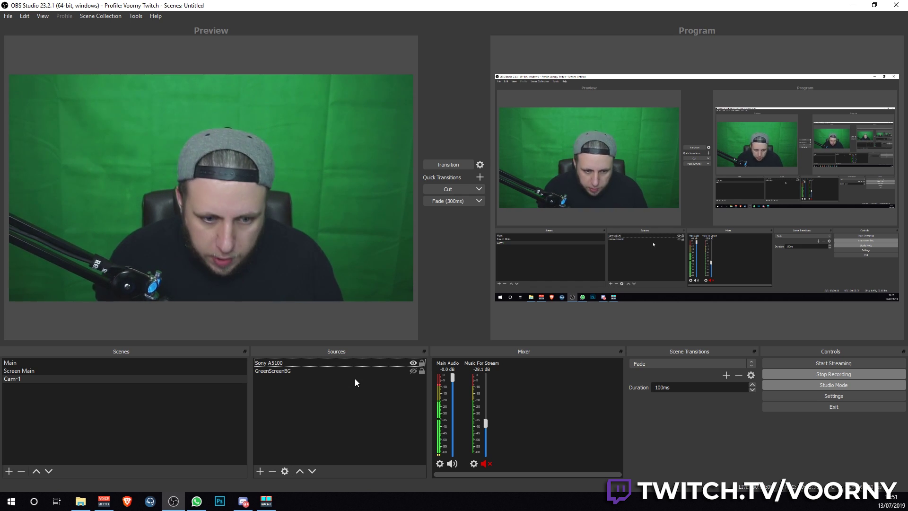
Open the Filters window for the Sony A5100 camera source.
{"action": "left_click", "coordinate": [273, 372]}
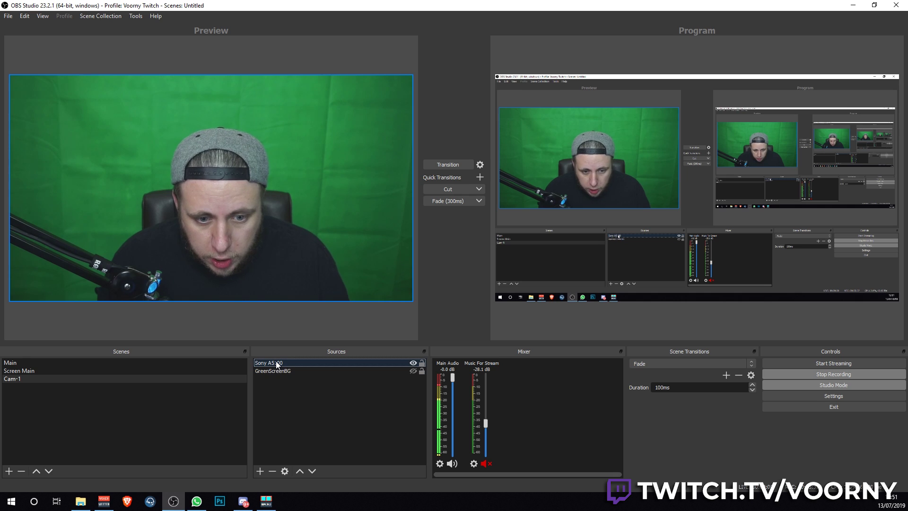
{"action": "left_click", "coordinate": [276, 365]}
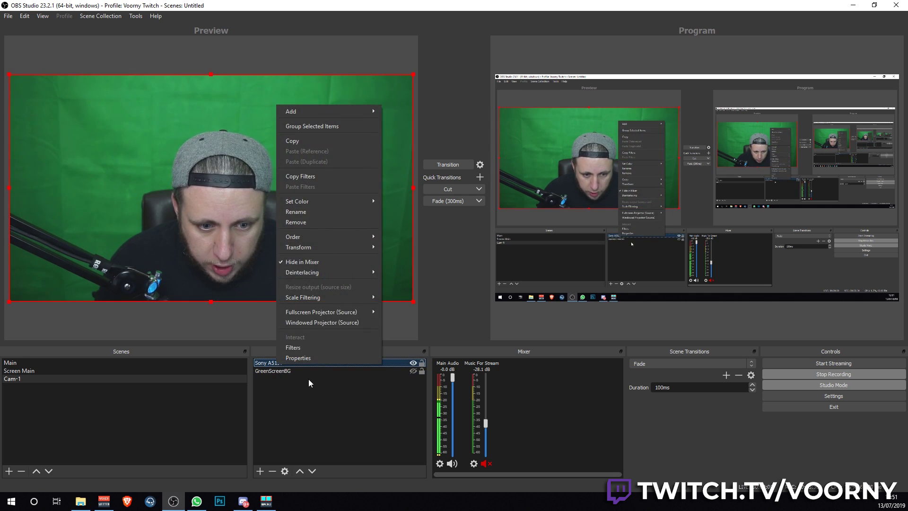
{"action": "left_click", "coordinate": [296, 347]}
{"action": "left_click_drag", "start_coordinate": [363, 76], "coordinate": [581, 37]}
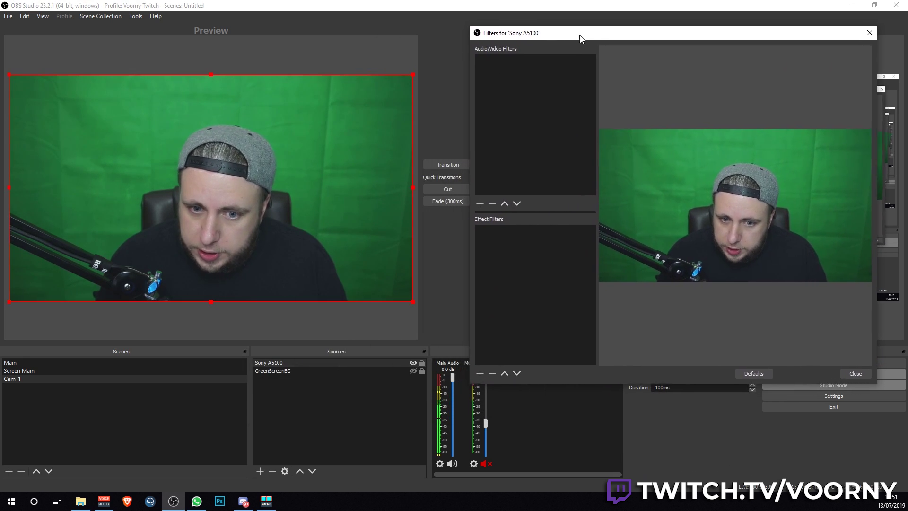
Add a Color Correction effect filter to the camera, keeping its default name.
{"action": "right_click", "coordinate": [508, 245]}
{"action": "mouse_move", "coordinate": [527, 251]}
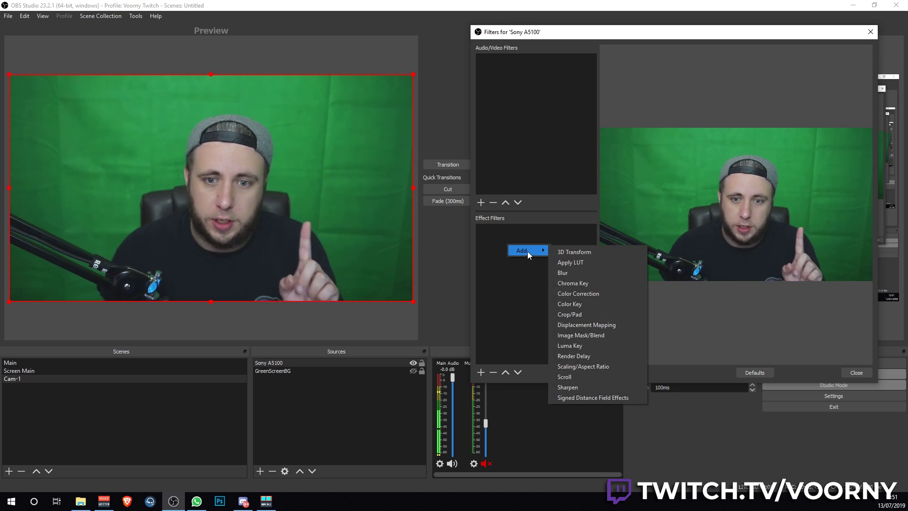
{"action": "left_click", "coordinate": [605, 295]}
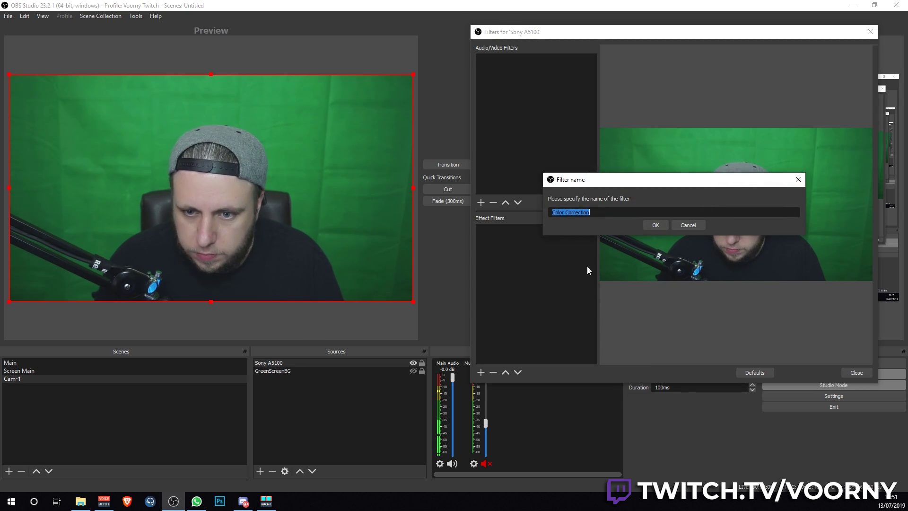
{"action": "left_click", "coordinate": [653, 227]}
{"action": "left_click_drag", "start_coordinate": [574, 32], "coordinate": [583, 30]}
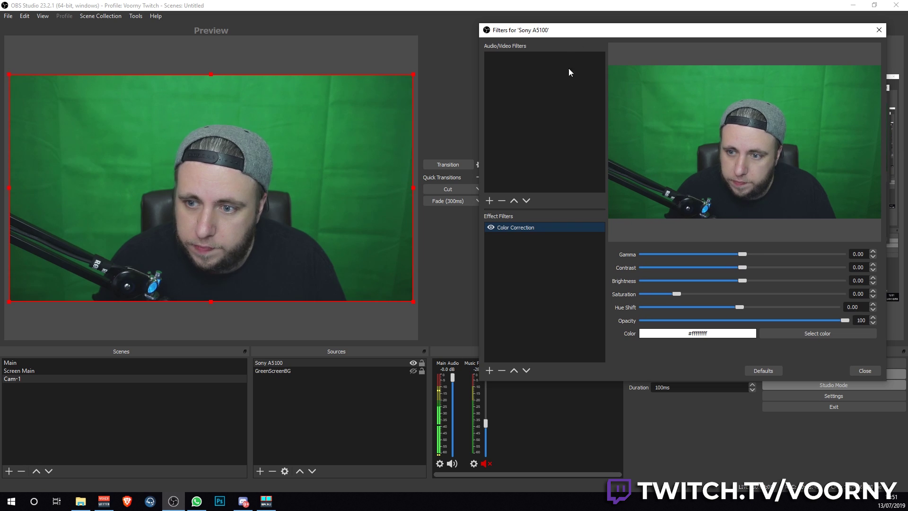
Add a Chroma Key effect filter and make GreenScreenBG visible behind the keyed camera.
{"action": "right_click", "coordinate": [511, 262]}
{"action": "mouse_move", "coordinate": [521, 269]}
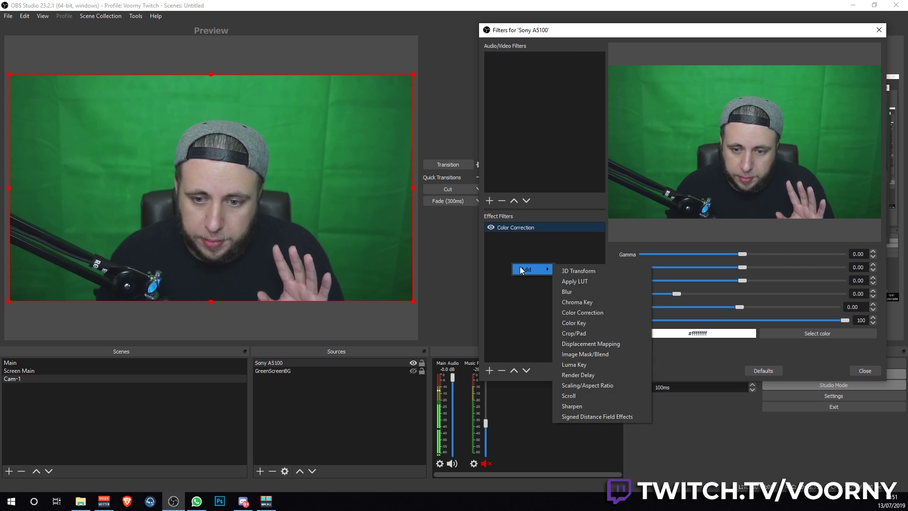
{"action": "left_click", "coordinate": [582, 303]}
{"action": "left_click", "coordinate": [669, 226]}
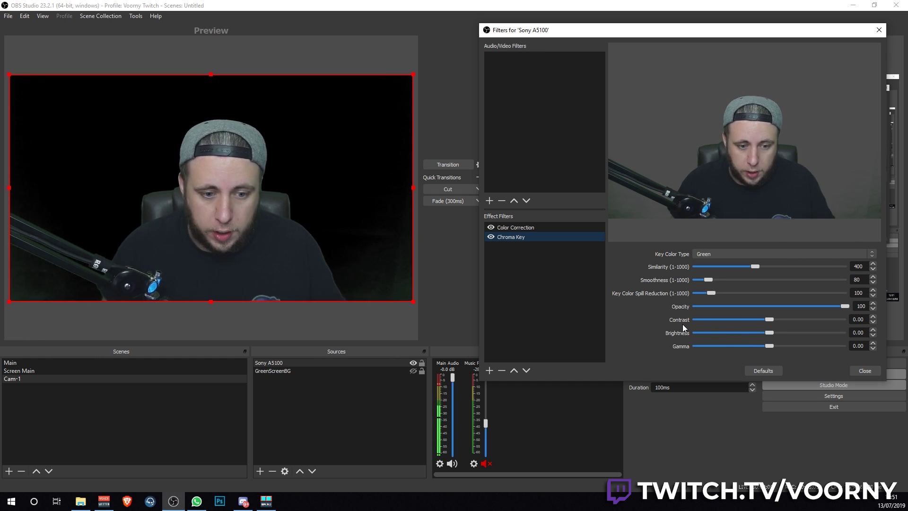
{"action": "left_click", "coordinate": [413, 371]}
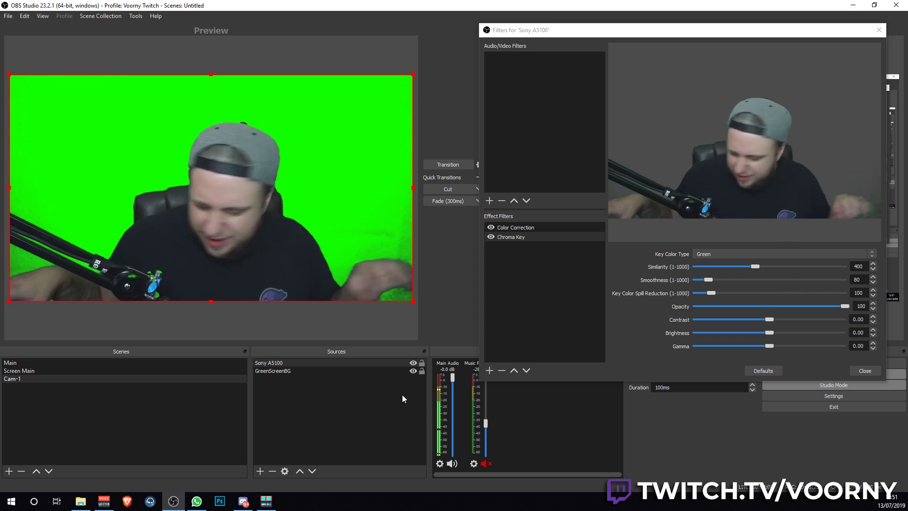
Set the camera's Color Correction Saturation to 1.10 and Gamma to 0.22.
{"action": "left_click", "coordinate": [545, 273]}
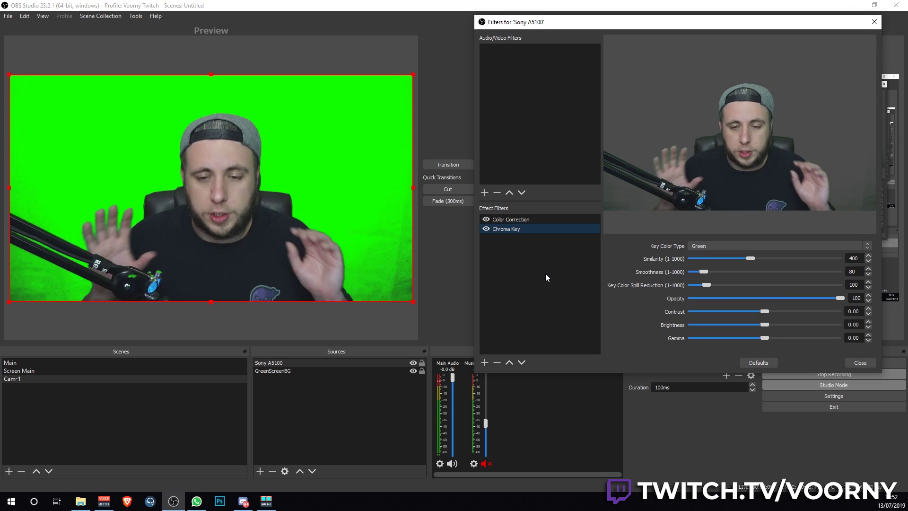
{"action": "left_click", "coordinate": [514, 218]}
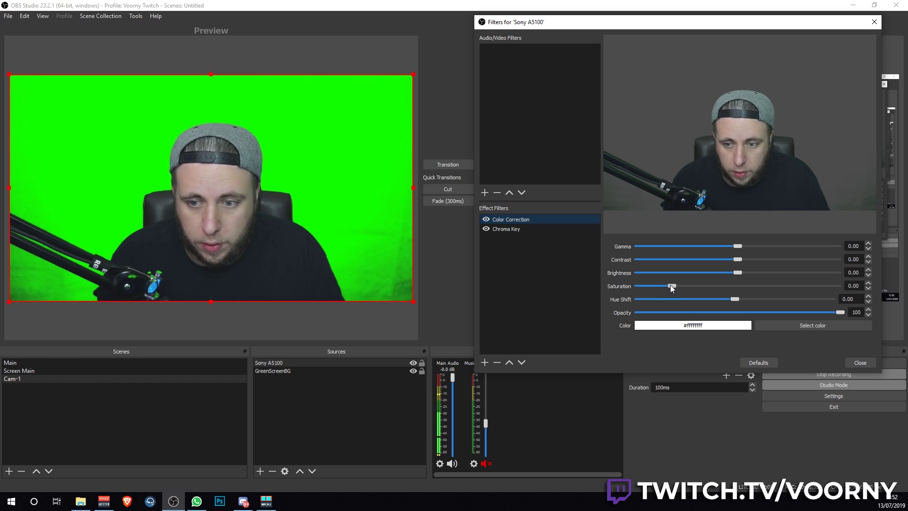
{"action": "left_click_drag", "start_coordinate": [671, 285], "coordinate": [685, 285]}
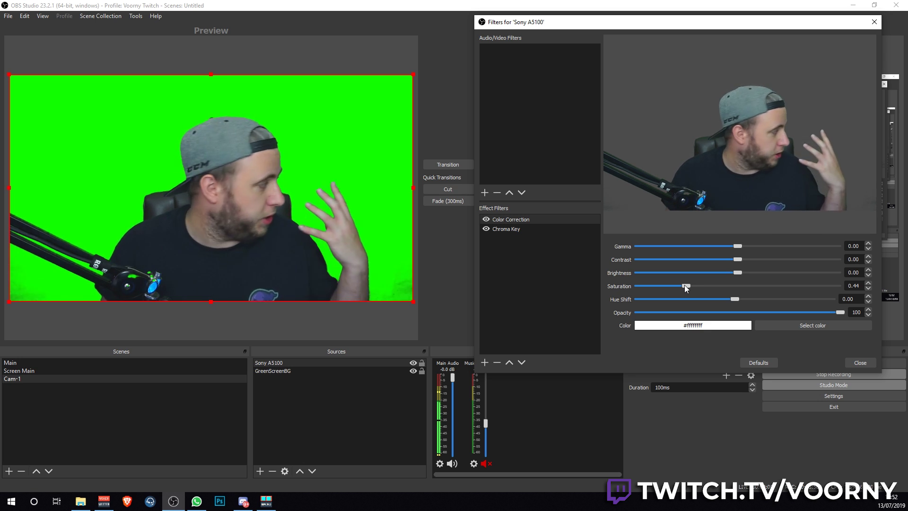
{"action": "left_click_drag", "start_coordinate": [684, 285], "coordinate": [689, 285]}
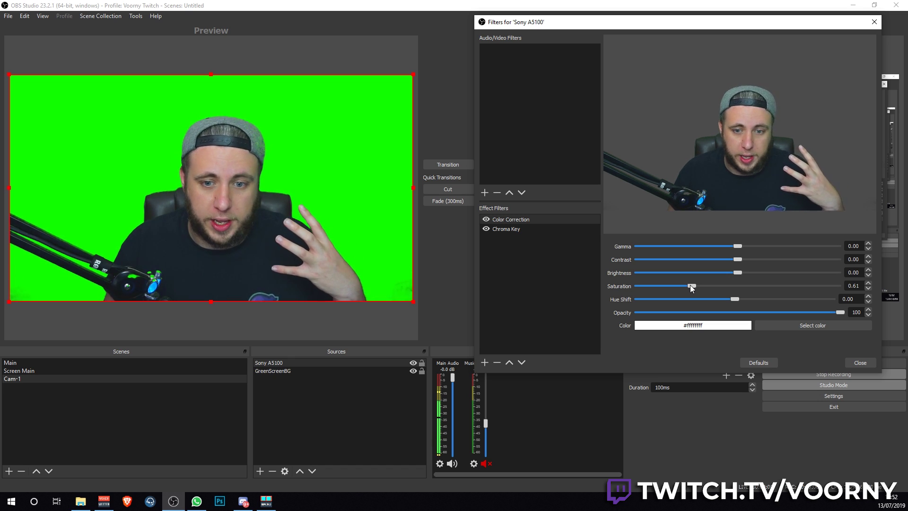
{"action": "left_click_drag", "start_coordinate": [690, 284], "coordinate": [693, 286]}
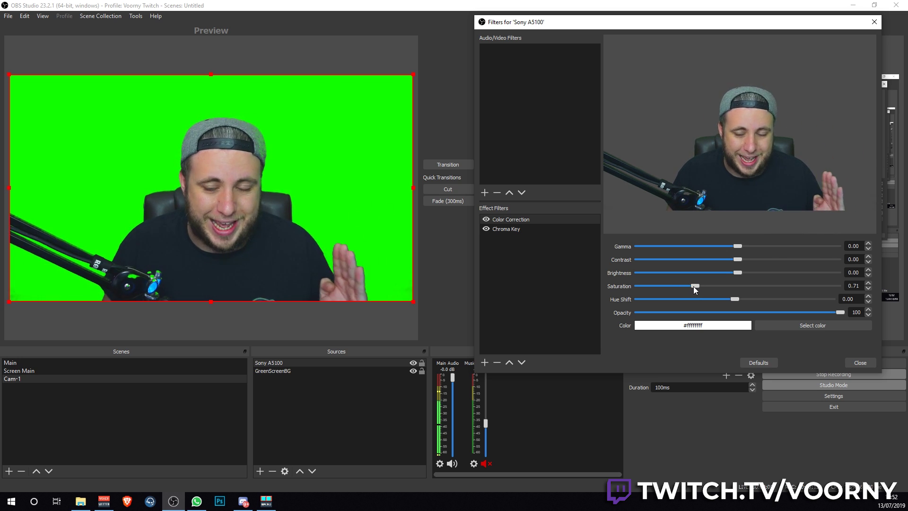
{"action": "left_click_drag", "start_coordinate": [693, 286], "coordinate": [706, 292]}
{"action": "mouse_move", "coordinate": [735, 250]}
{"action": "left_mouse_down"}
{"action": "mouse_move", "coordinate": [727, 246]}
{"action": "mouse_move", "coordinate": [742, 247]}
{"action": "left_mouse_up"}
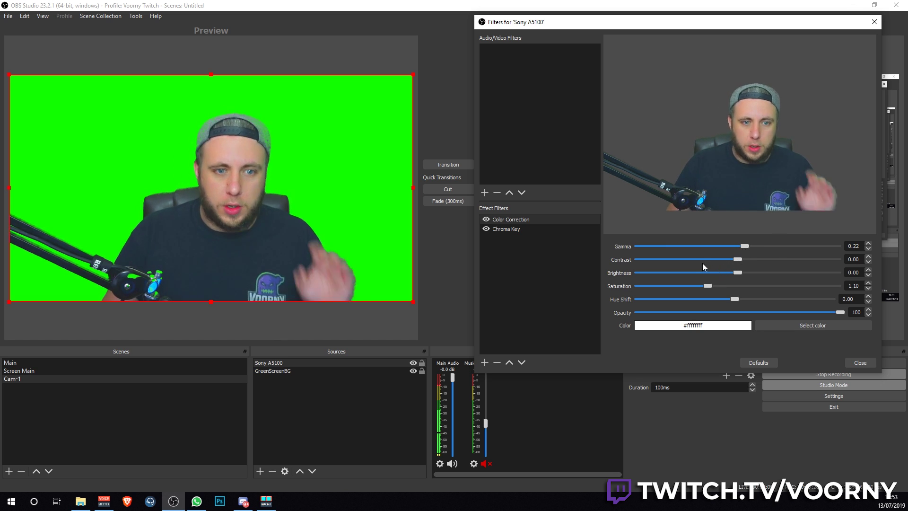
Lower the Chroma Key Similarity from 400 to 360 and Smoothness from 80 to 30.
{"action": "left_click", "coordinate": [527, 230]}
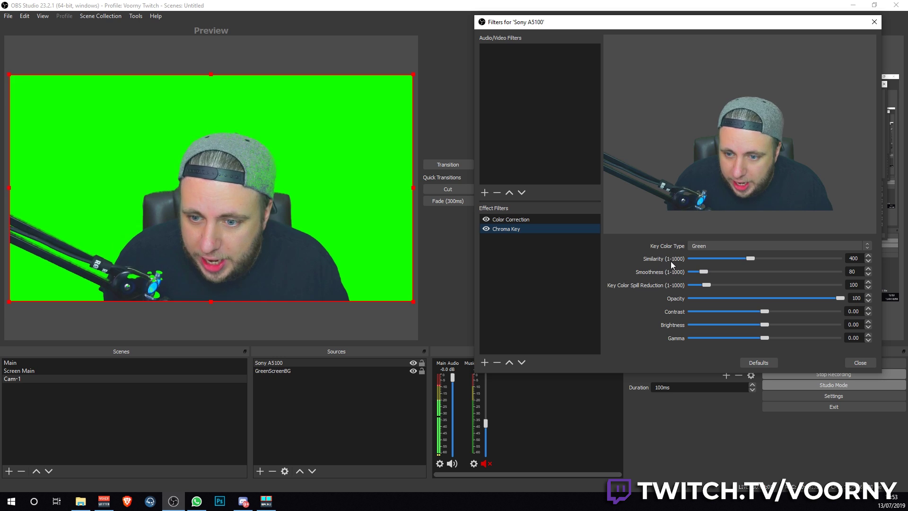
{"action": "left_click_drag", "start_coordinate": [751, 260], "coordinate": [745, 258]}
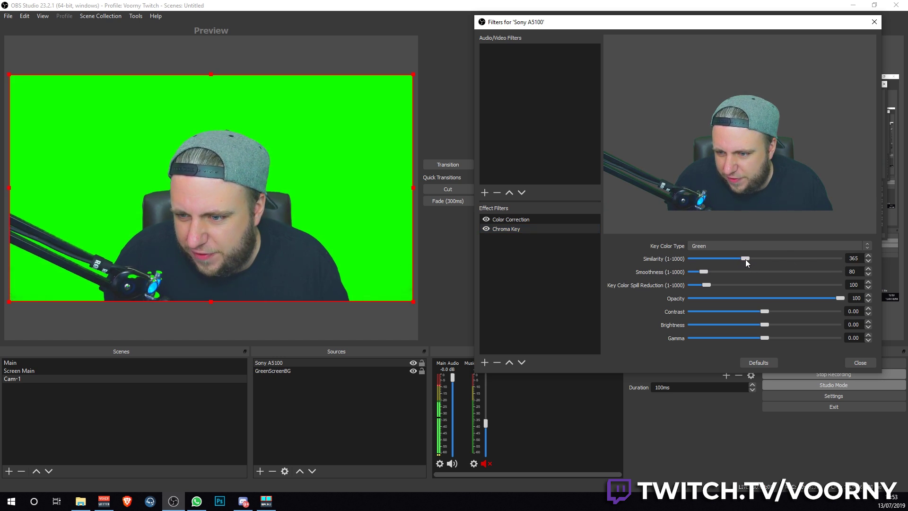
{"action": "left_click", "coordinate": [851, 259]}
{"action": "key", "text": "Down"}
{"action": "mouse_move", "coordinate": [697, 271]}
{"action": "left_mouse_down"}
{"action": "mouse_move", "coordinate": [702, 277]}
{"action": "mouse_move", "coordinate": [681, 275]}
{"action": "mouse_move", "coordinate": [697, 274]}
{"action": "left_mouse_up"}
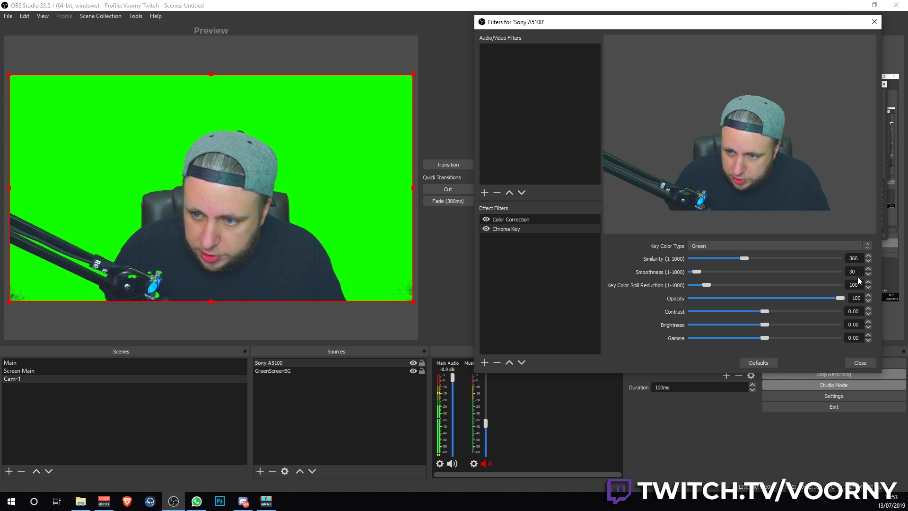
Raise Color Correction Saturation to 1.60 and Gamma to 0.39.
{"action": "left_click", "coordinate": [520, 222]}
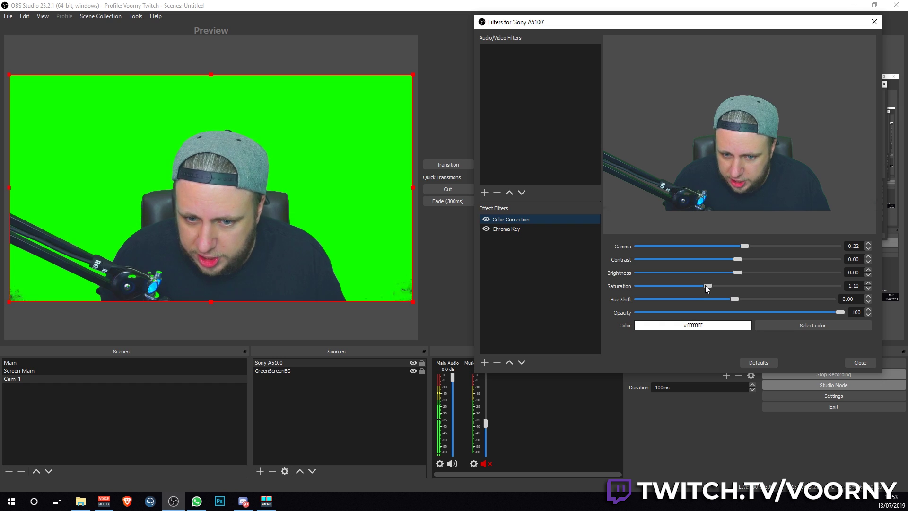
{"action": "left_click_drag", "start_coordinate": [706, 285], "coordinate": [721, 284]}
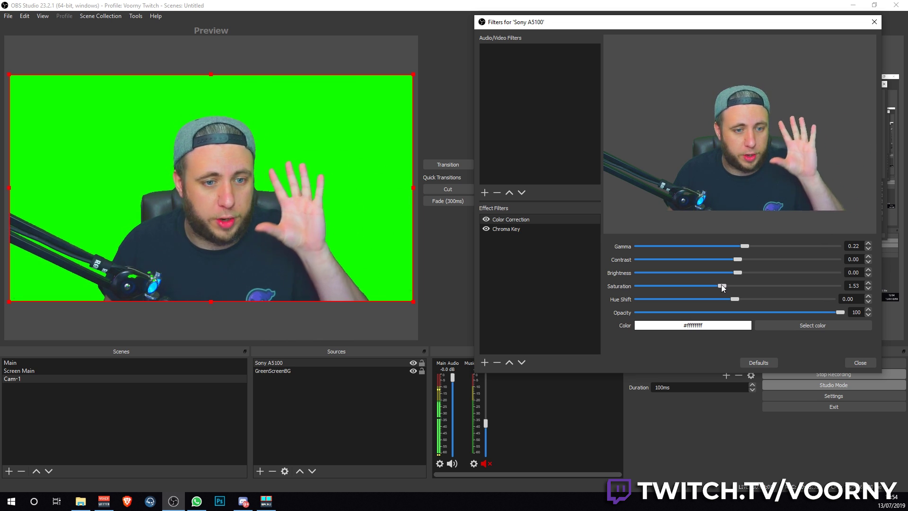
{"action": "left_click_drag", "start_coordinate": [721, 284], "coordinate": [724, 285]}
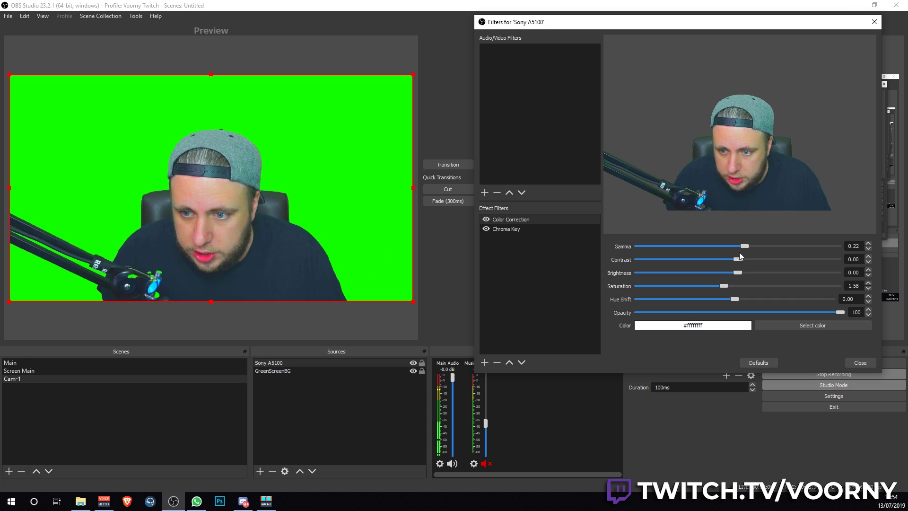
{"action": "left_click_drag", "start_coordinate": [745, 247], "coordinate": [748, 250]}
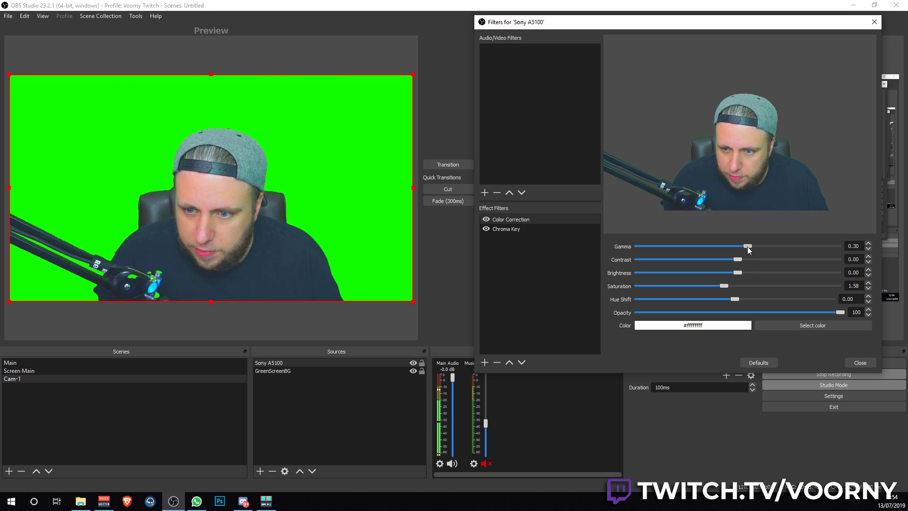
{"action": "left_click_drag", "start_coordinate": [747, 246], "coordinate": [751, 246]}
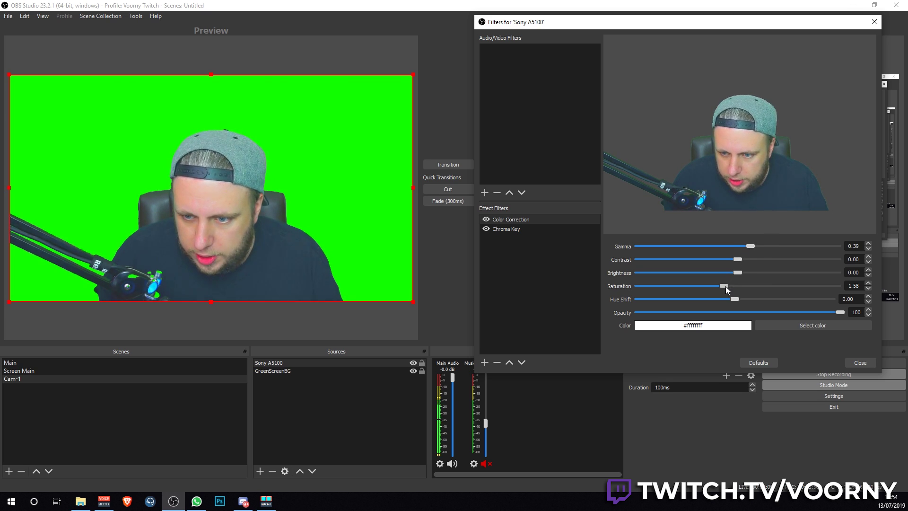
{"action": "left_click_drag", "start_coordinate": [726, 286], "coordinate": [727, 280]}
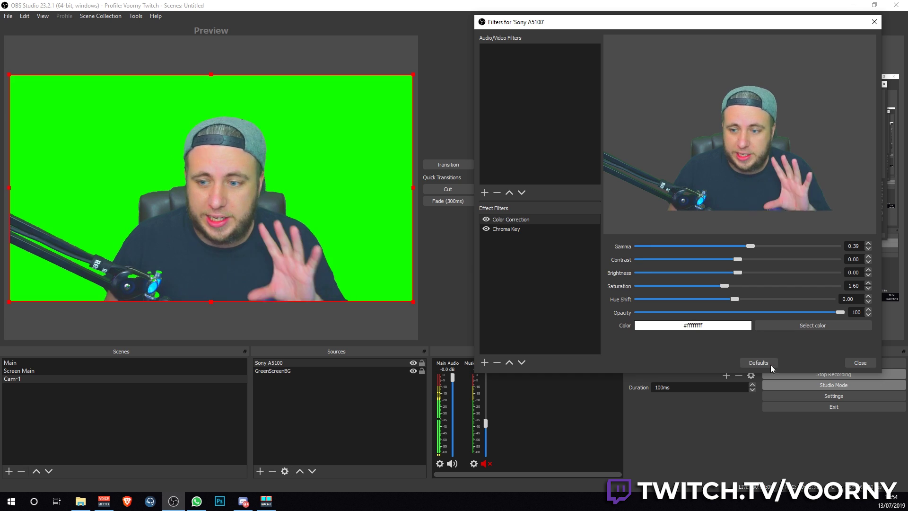
Close the filters window and leave GreenScreenBG hidden so the camera sits on black.
{"action": "left_click", "coordinate": [867, 360]}
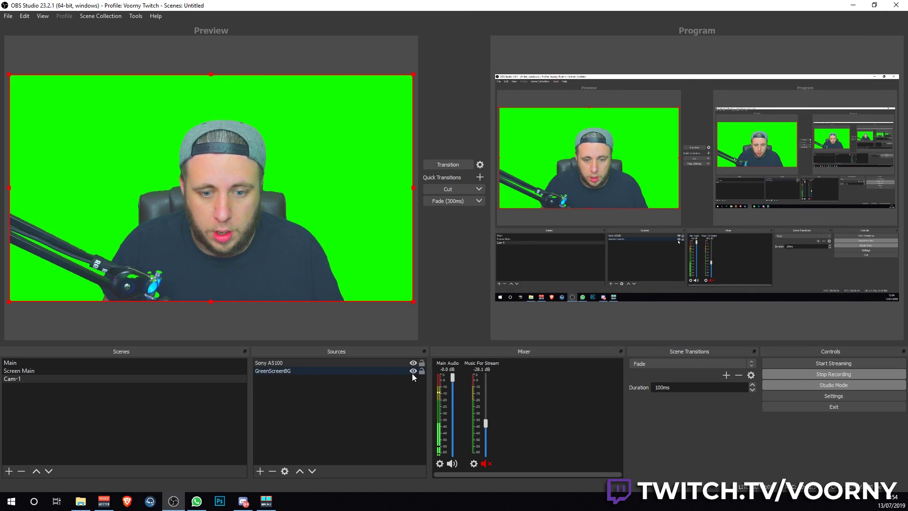
{"action": "left_click", "coordinate": [413, 372]}
{"action": "left_click", "coordinate": [414, 372]}
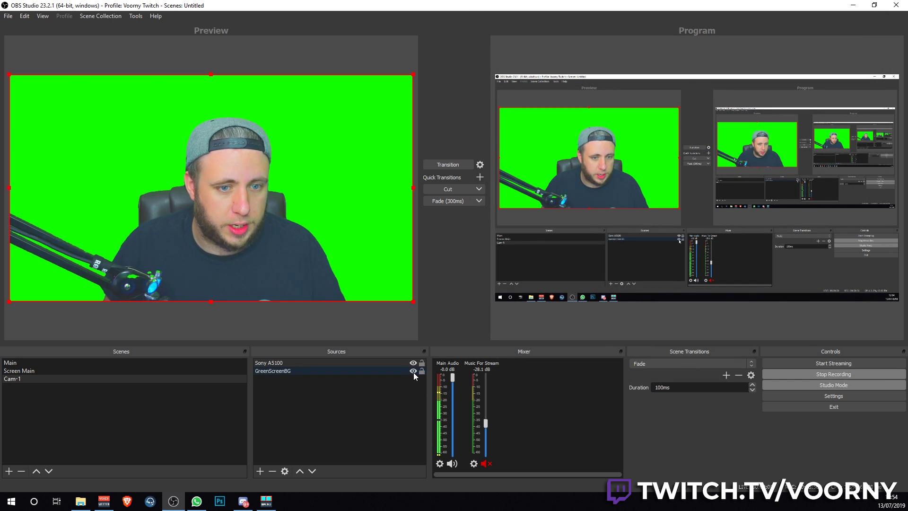
{"action": "left_click", "coordinate": [414, 371]}
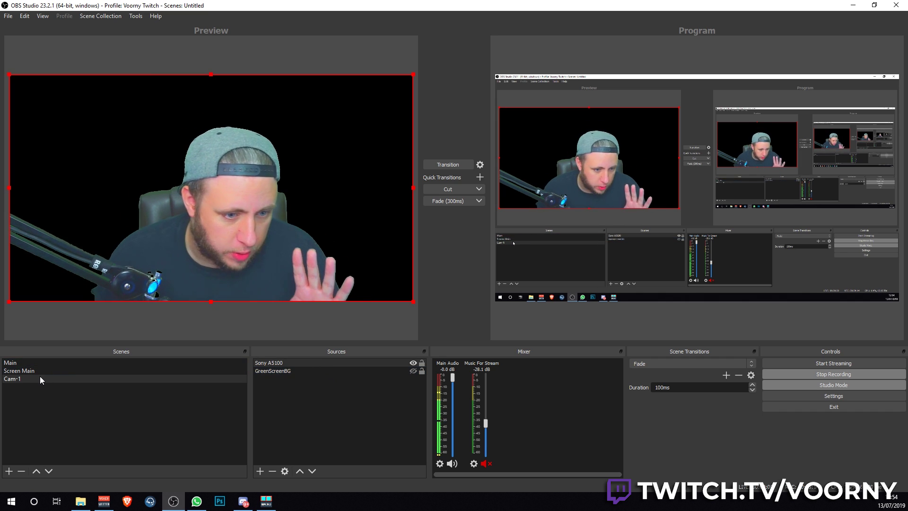
Open the Filters window for the Cam-1 scene.
{"action": "right_click", "coordinate": [17, 380]}
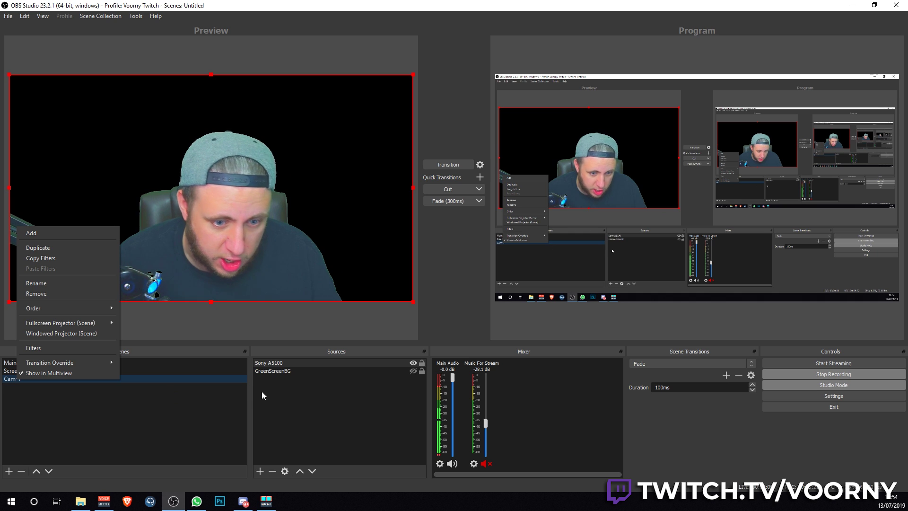
{"action": "right_click", "coordinate": [263, 394]}
{"action": "right_click", "coordinate": [21, 381]}
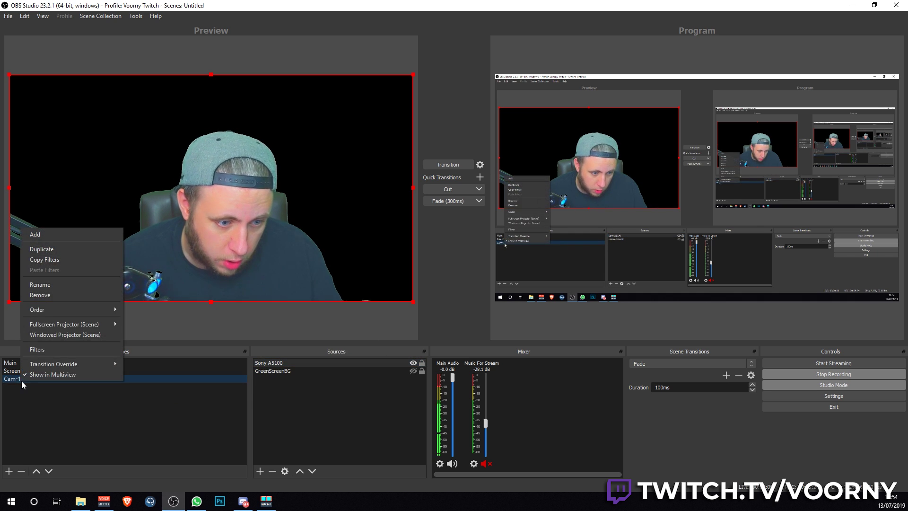
{"action": "left_click", "coordinate": [37, 350]}
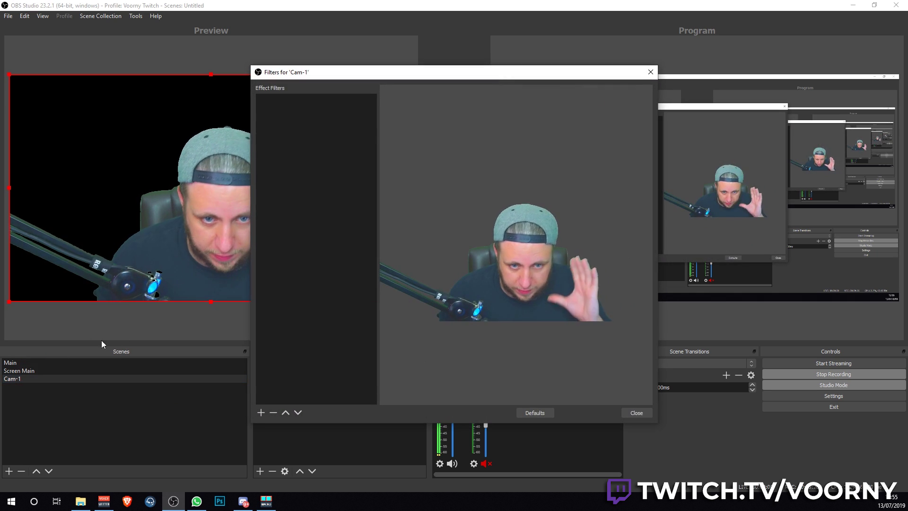
Add a default Color Correction effect filter to the Cam-1 scene.
{"action": "right_click", "coordinate": [292, 127]}
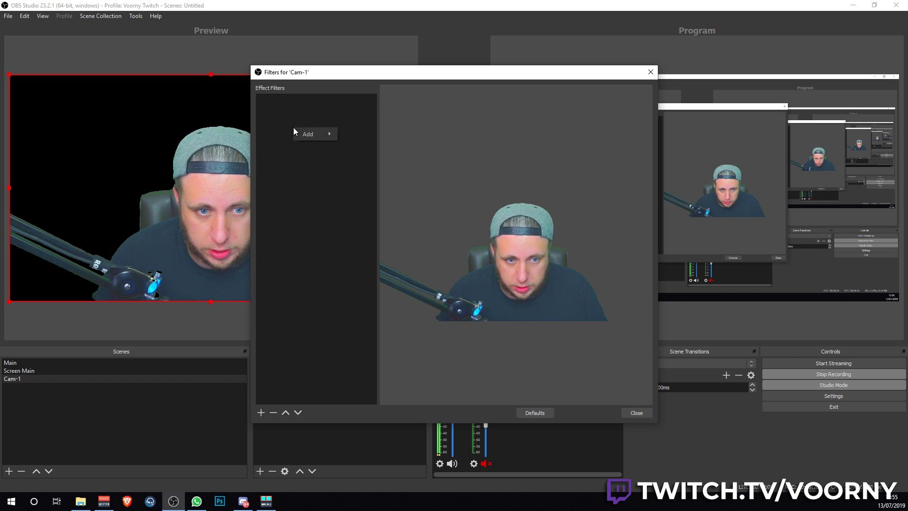
{"action": "mouse_move", "coordinate": [301, 134]}
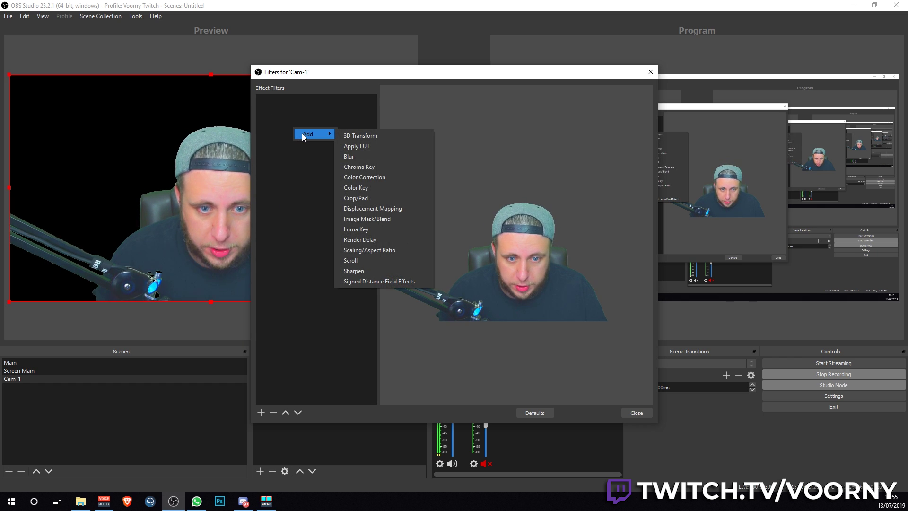
{"action": "left_click", "coordinate": [369, 177]}
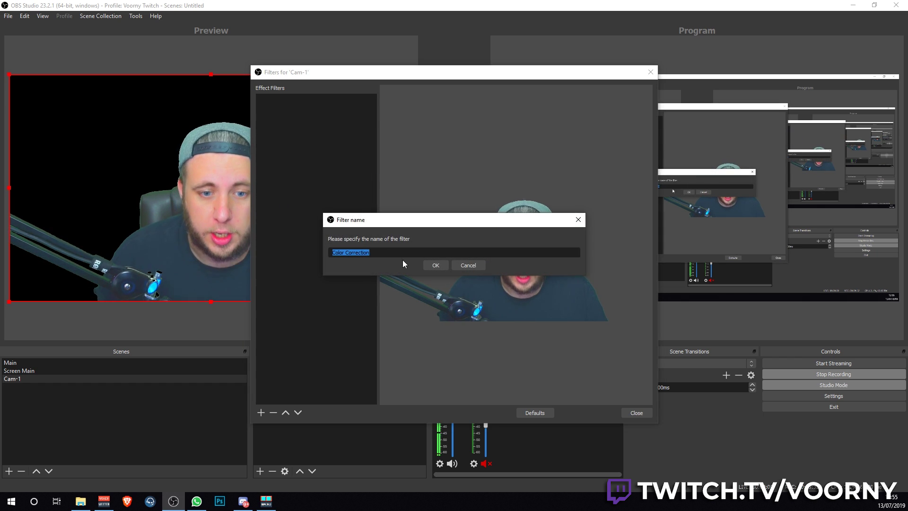
{"action": "left_click", "coordinate": [435, 265]}
Darken the keyed webcam with Color Correction gamma -0.20 and contrast 0.07, keeping saturation at 0.00.
{"action": "left_click_drag", "start_coordinate": [336, 75], "coordinate": [579, 33]}
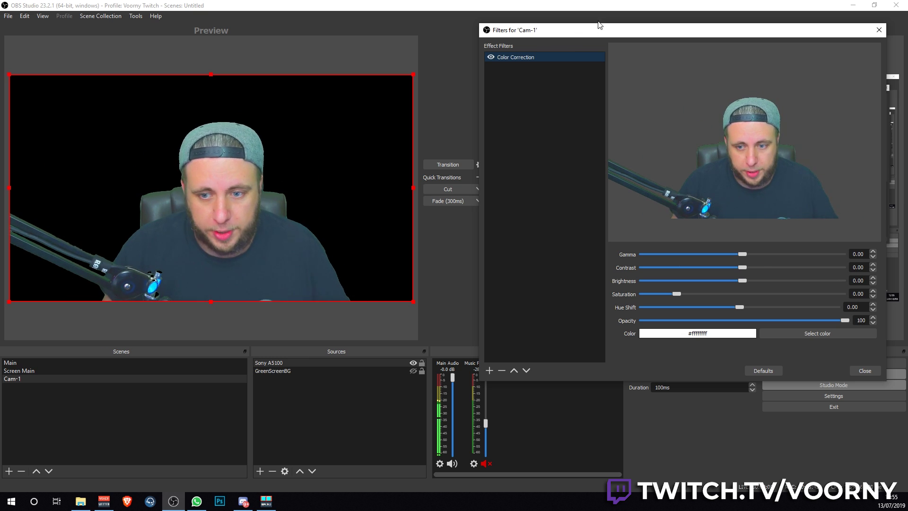
{"action": "mouse_move", "coordinate": [744, 255]}
{"action": "left_mouse_down"}
{"action": "mouse_move", "coordinate": [634, 236]}
{"action": "mouse_move", "coordinate": [786, 243]}
{"action": "mouse_move", "coordinate": [740, 257]}
{"action": "left_mouse_up"}
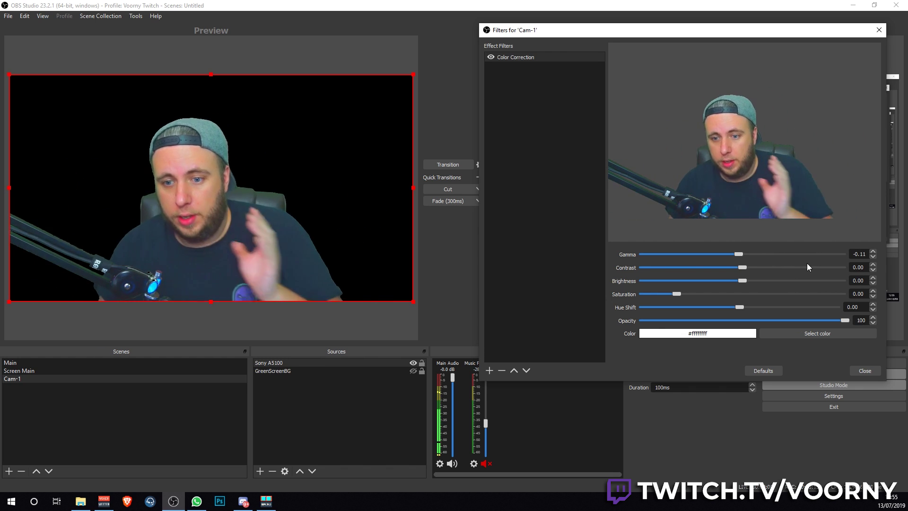
{"action": "mouse_move", "coordinate": [674, 294]}
{"action": "left_mouse_down"}
{"action": "mouse_move", "coordinate": [650, 295]}
{"action": "mouse_move", "coordinate": [887, 319]}
{"action": "mouse_move", "coordinate": [645, 324]}
{"action": "mouse_move", "coordinate": [682, 324]}
{"action": "mouse_move", "coordinate": [679, 295]}
{"action": "left_mouse_up"}
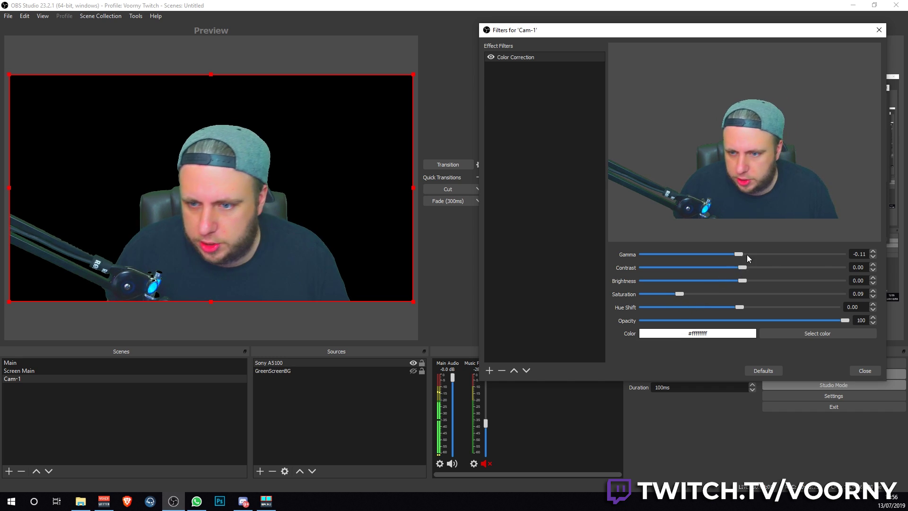
{"action": "mouse_move", "coordinate": [738, 253]}
{"action": "left_mouse_down"}
{"action": "mouse_move", "coordinate": [733, 266]}
{"action": "mouse_move", "coordinate": [755, 264]}
{"action": "mouse_move", "coordinate": [747, 268]}
{"action": "left_mouse_up"}
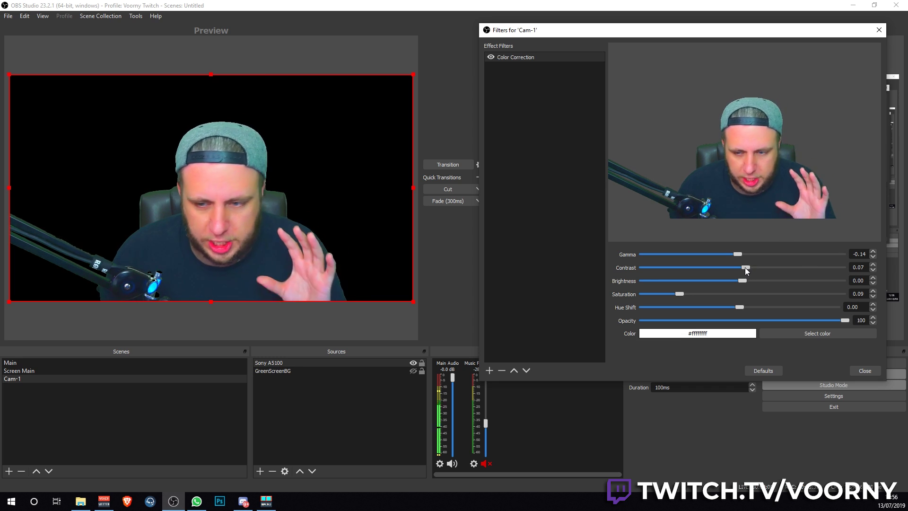
{"action": "mouse_move", "coordinate": [739, 254]}
{"action": "left_mouse_down"}
{"action": "mouse_move", "coordinate": [731, 254]}
{"action": "mouse_move", "coordinate": [751, 254]}
{"action": "mouse_move", "coordinate": [738, 254]}
{"action": "left_mouse_up"}
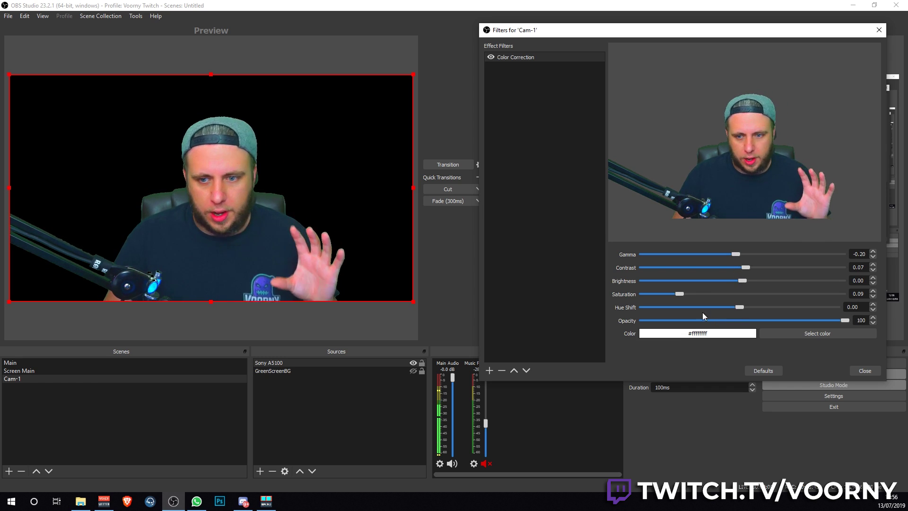
{"action": "left_click_drag", "start_coordinate": [681, 296], "coordinate": [677, 293]}
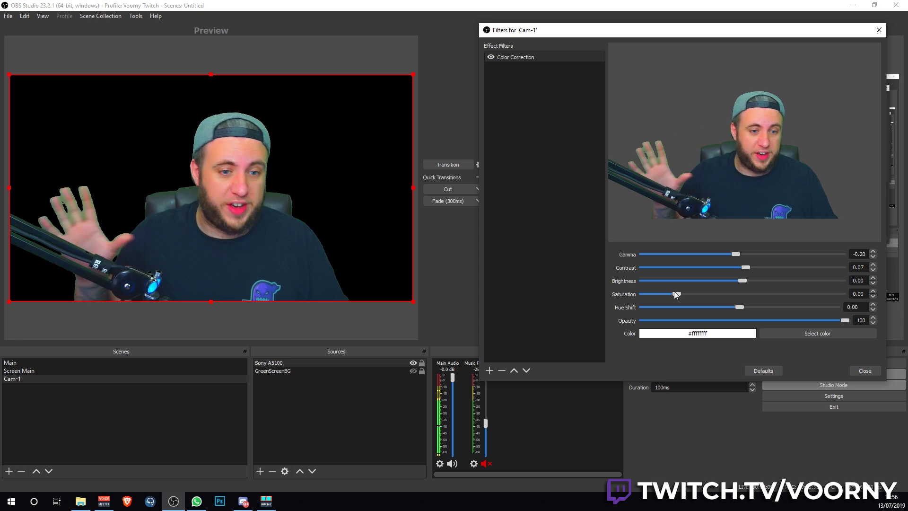
Toggle the GreenScreenBG source's visibility and add the existing Cam-1 scene as a source in Main.
{"action": "left_click", "coordinate": [414, 371]}
{"action": "left_click", "coordinate": [414, 371]}
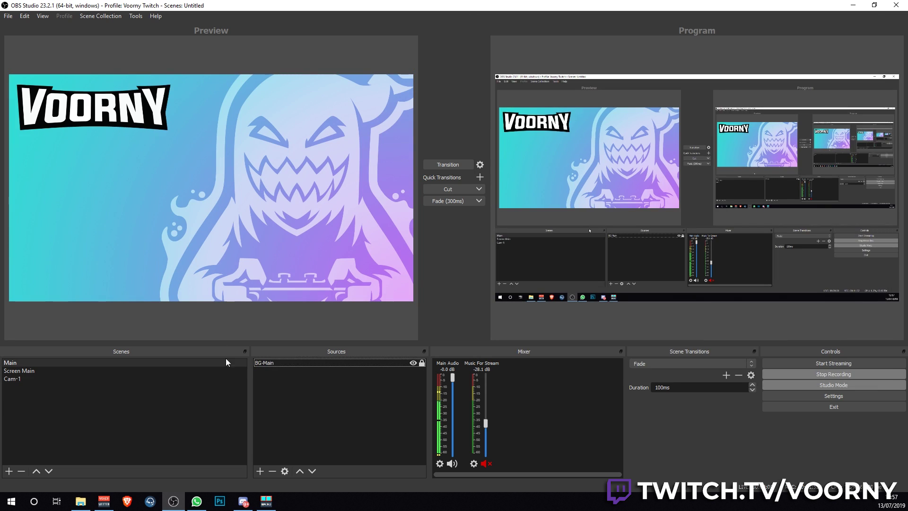
{"action": "right_click", "coordinate": [294, 391]}
{"action": "mouse_move", "coordinate": [324, 396]}
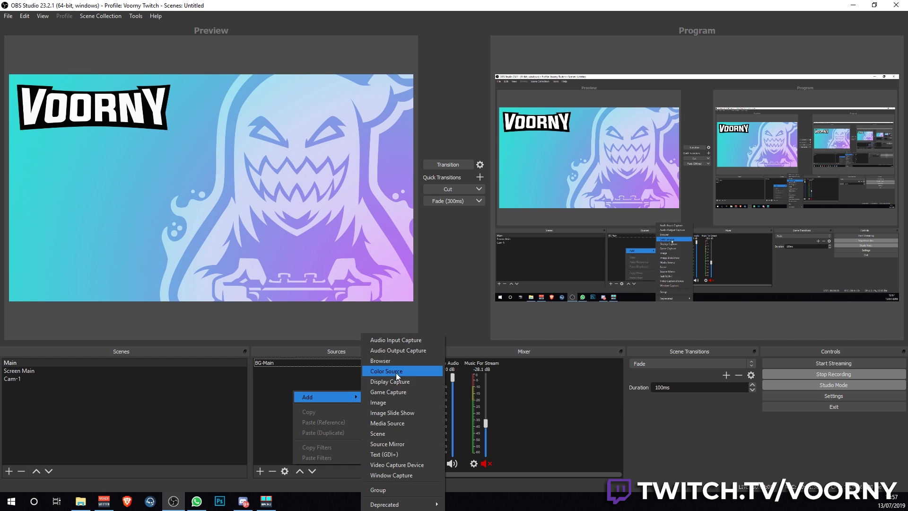
{"action": "left_click", "coordinate": [381, 438]}
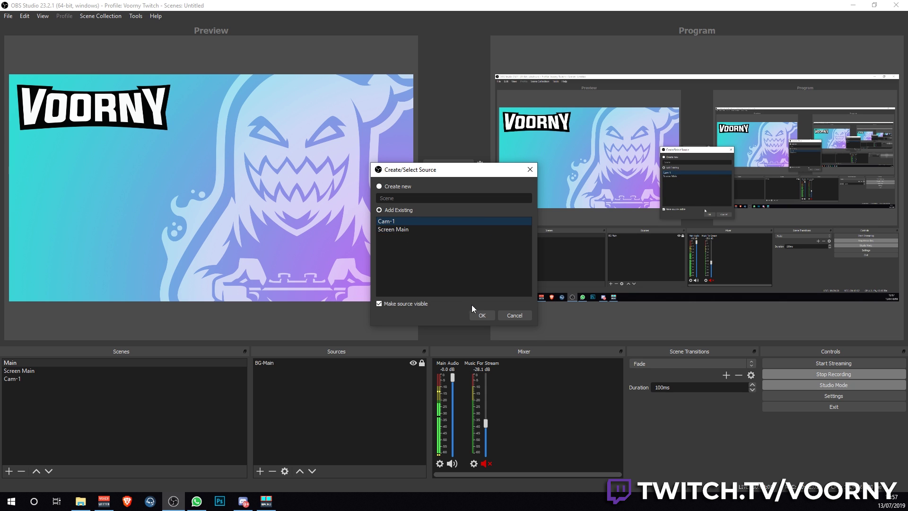
{"action": "left_click", "coordinate": [482, 316]}
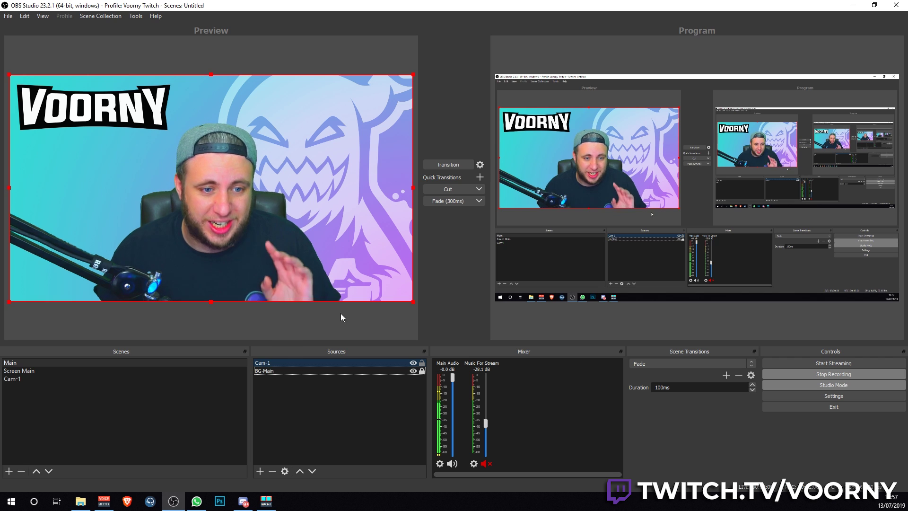
Return the Preview to Cam-1 after briefly selecting Main in the Scenes list.
{"action": "left_click", "coordinate": [29, 380]}
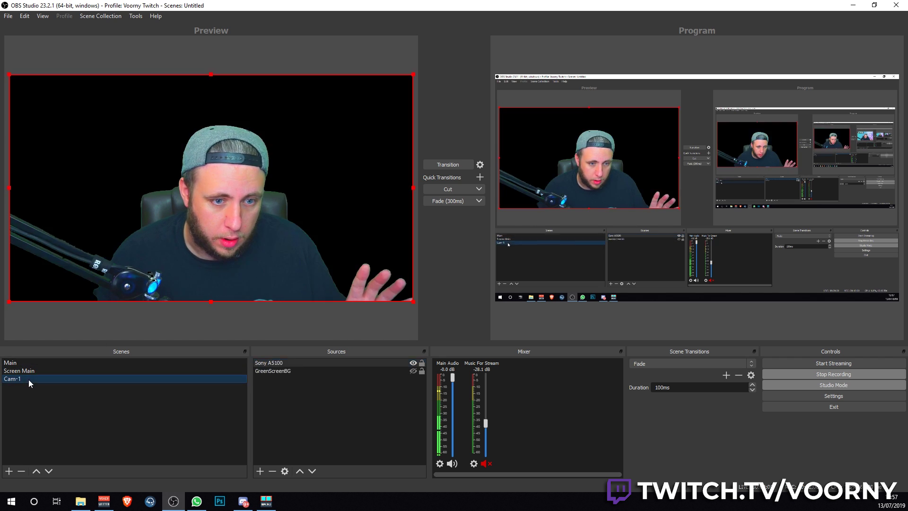
{"action": "left_click", "coordinate": [19, 362]}
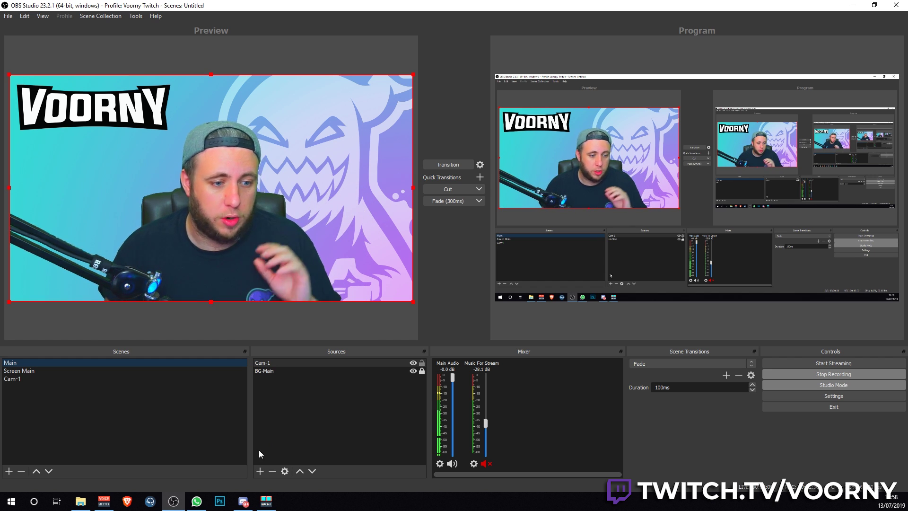
{"action": "left_click", "coordinate": [23, 378]}
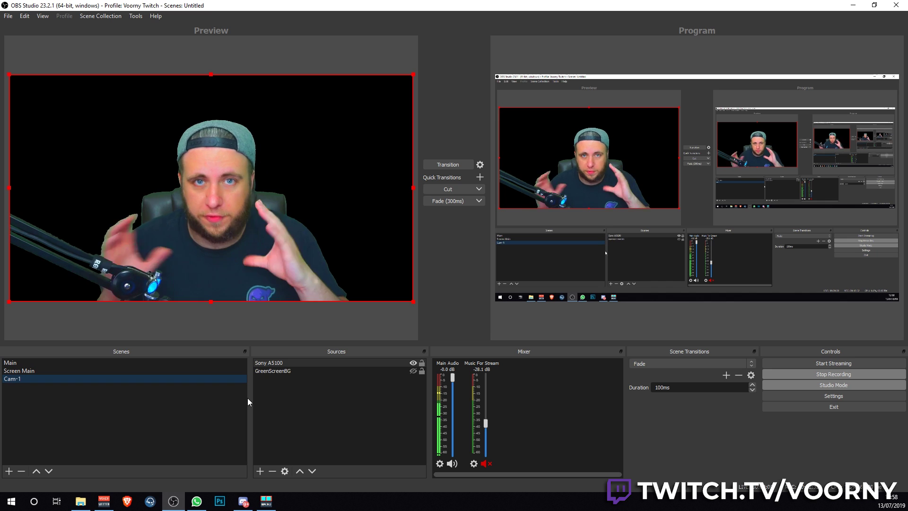